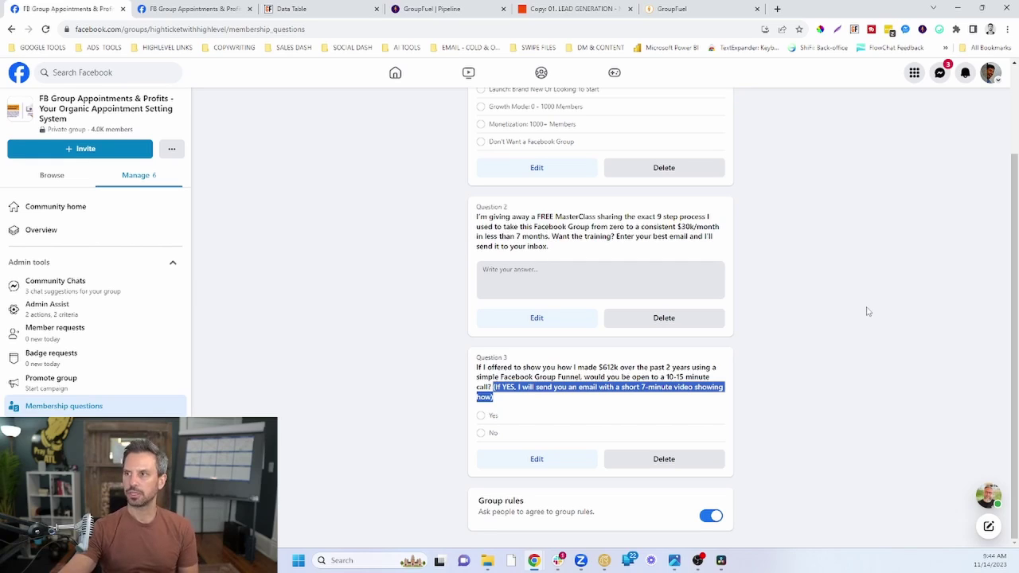
{"action": "scroll", "coordinate": [864, 311], "scroll_direction": "up", "scroll_amount": 2}
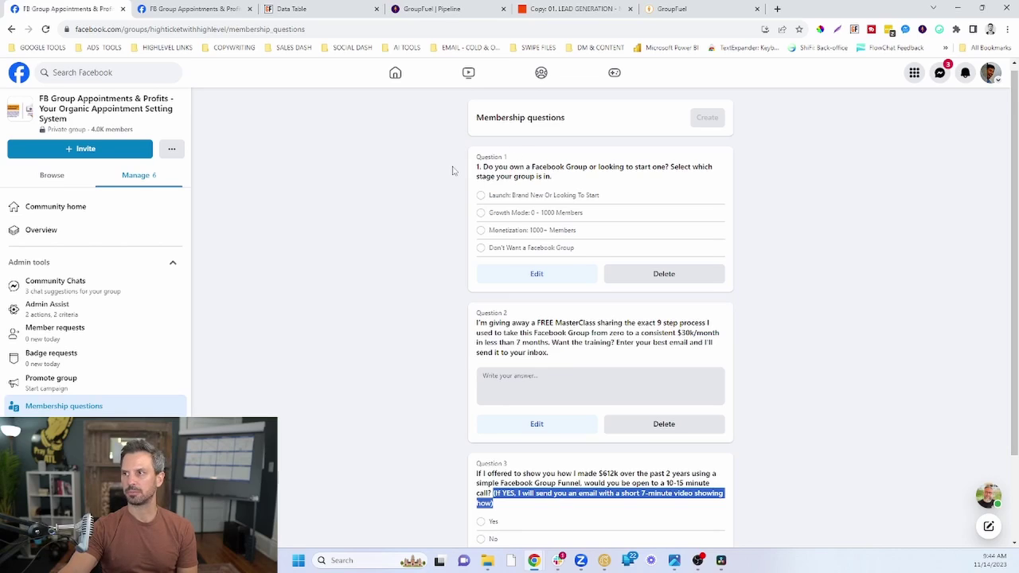
{"action": "scroll", "coordinate": [463, 152], "scroll_direction": "down", "scroll_amount": 1}
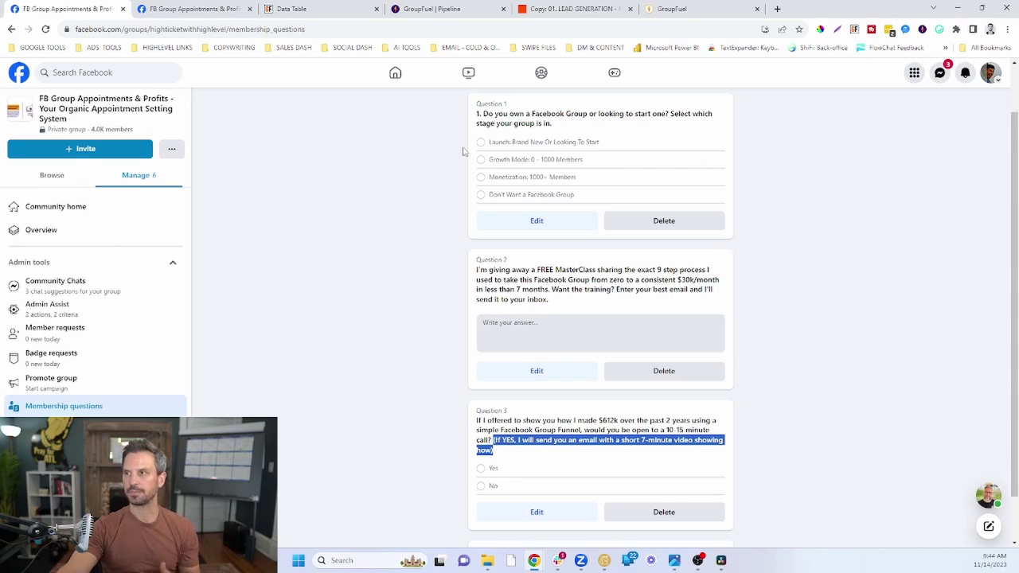
{"action": "scroll", "coordinate": [461, 156], "scroll_direction": "up", "scroll_amount": 1}
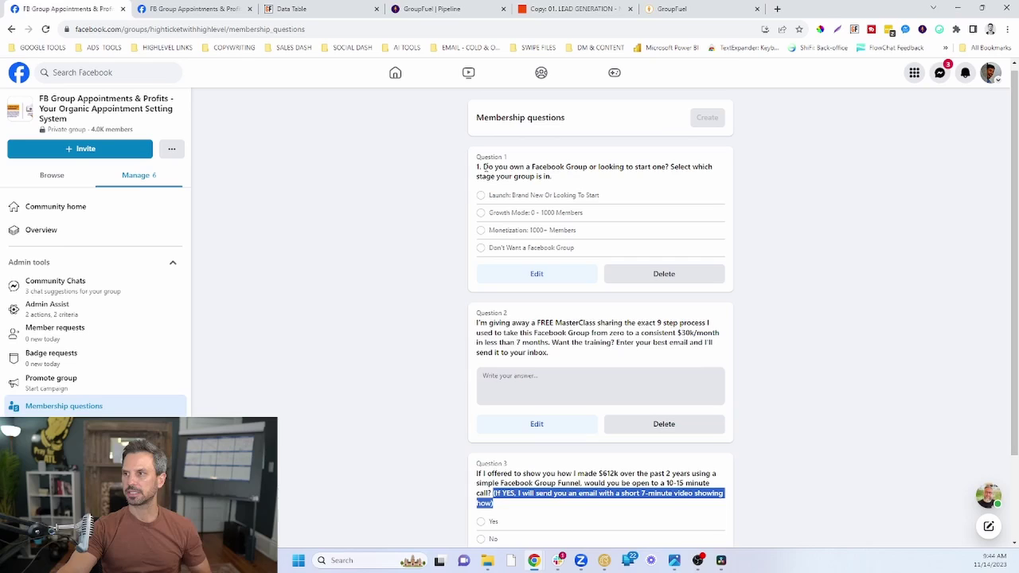
{"action": "left_click_drag", "start_coordinate": [483, 167], "coordinate": [547, 176]}
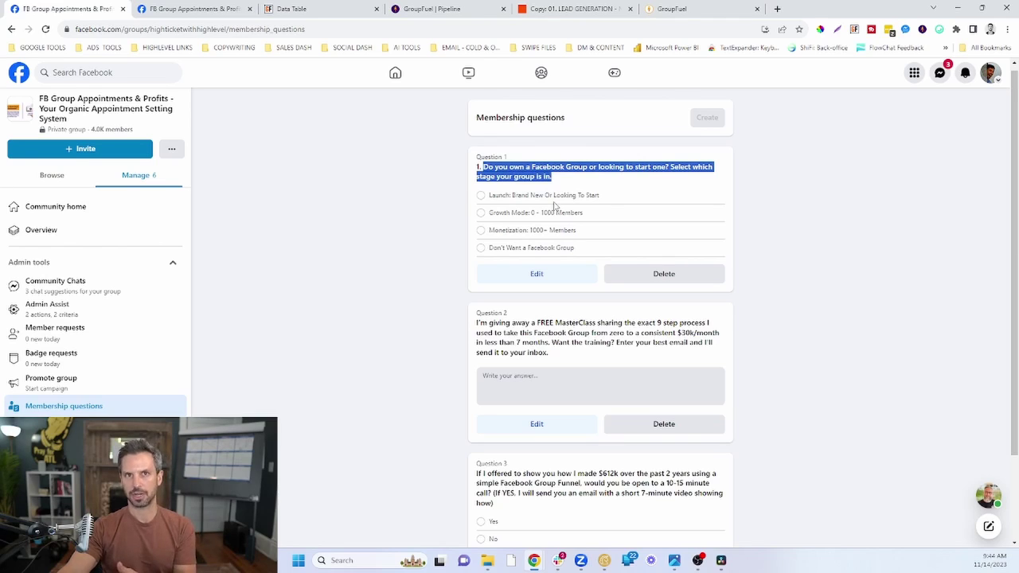
{"action": "scroll", "coordinate": [457, 229], "scroll_direction": "down", "scroll_amount": 1}
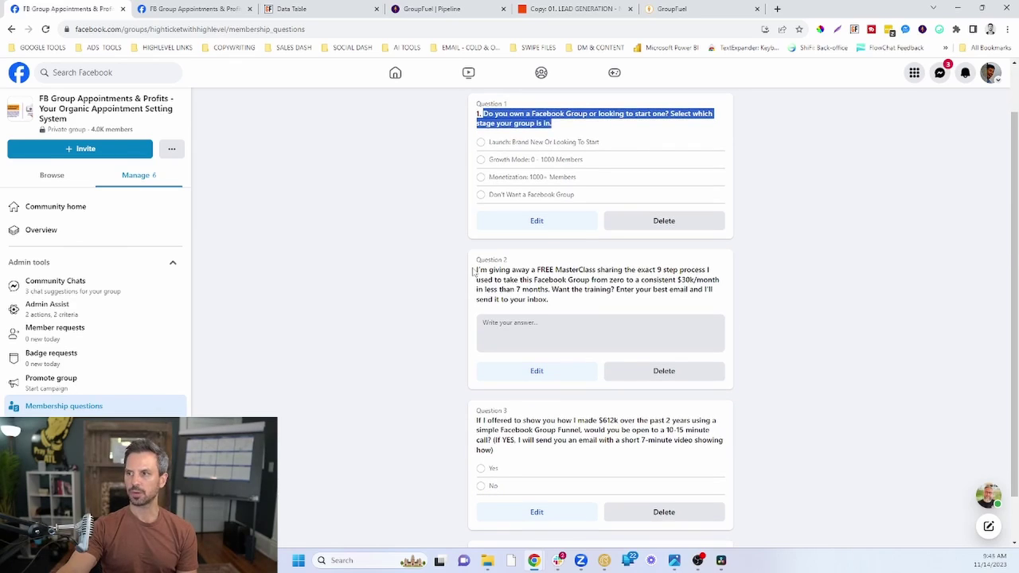
{"action": "left_click_drag", "start_coordinate": [476, 270], "coordinate": [549, 289]}
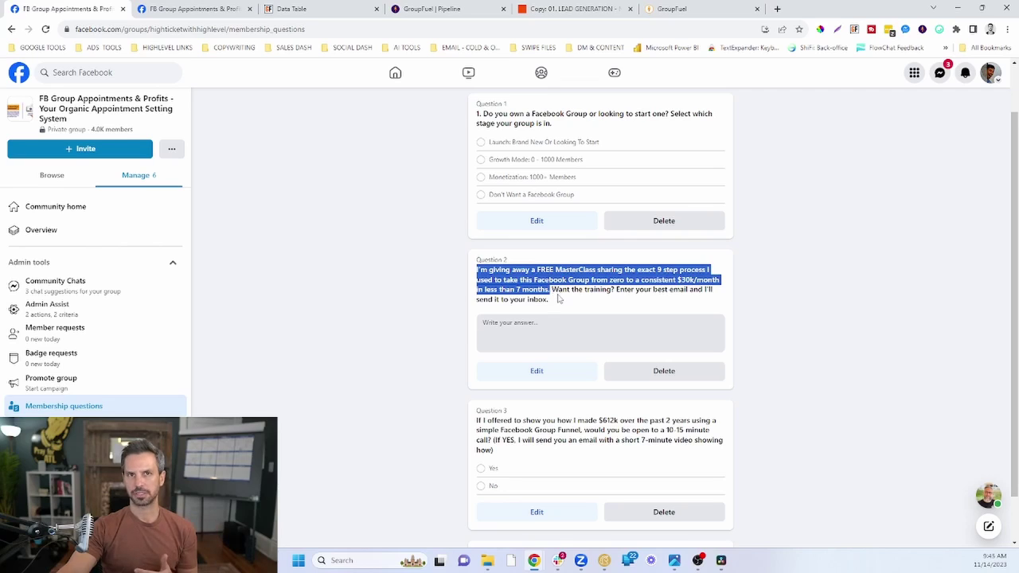
{"action": "left_click", "coordinate": [551, 290]}
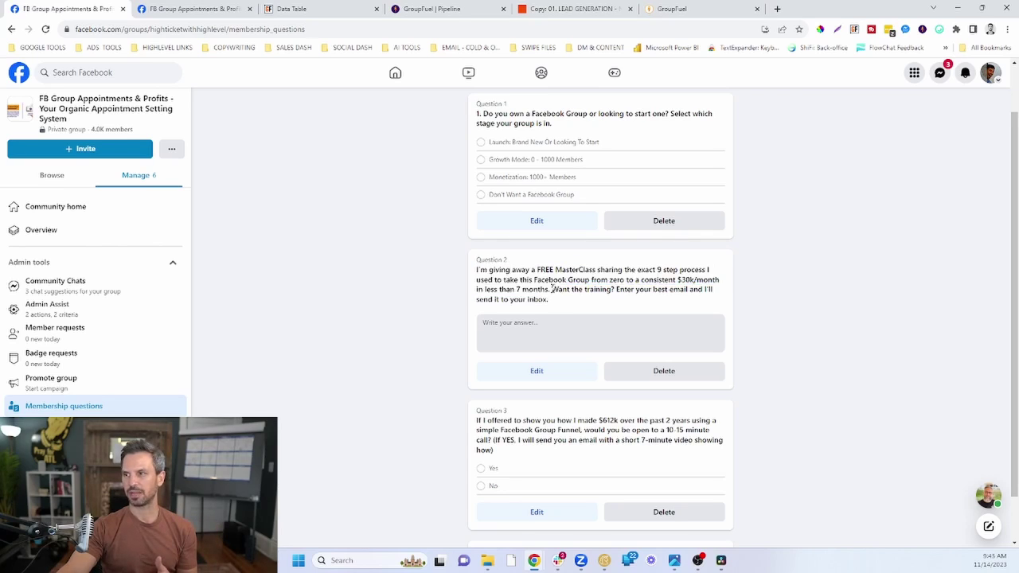
{"action": "left_click_drag", "start_coordinate": [567, 301], "coordinate": [567, 301]}
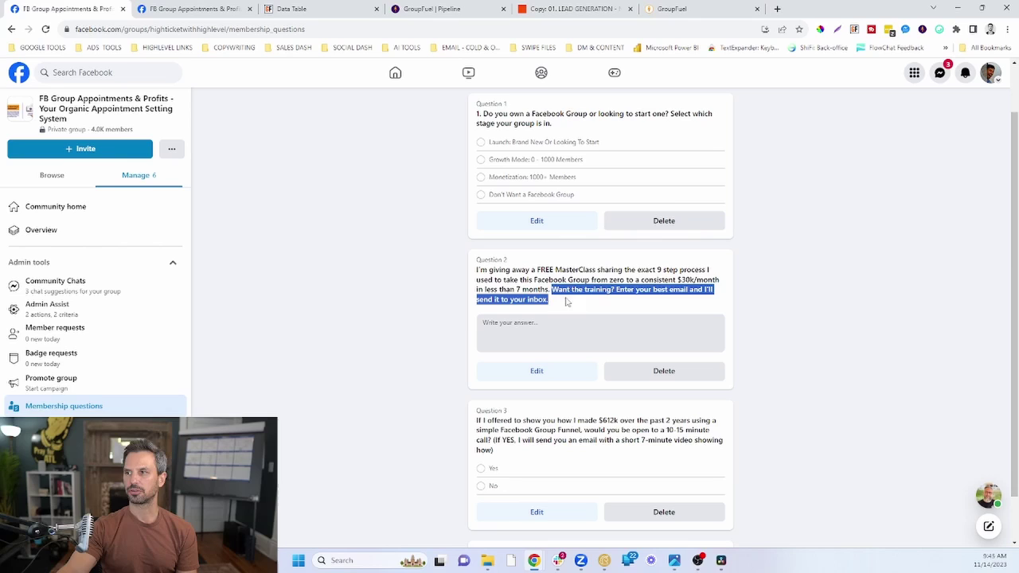
{"action": "left_click", "coordinate": [453, 295]}
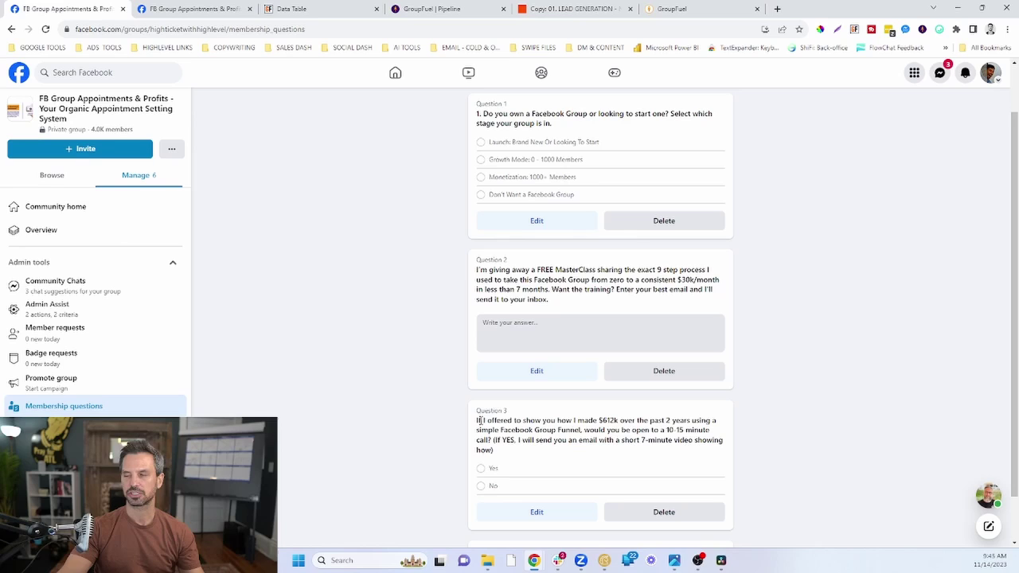
{"action": "left_click_drag", "start_coordinate": [478, 420], "coordinate": [715, 429]}
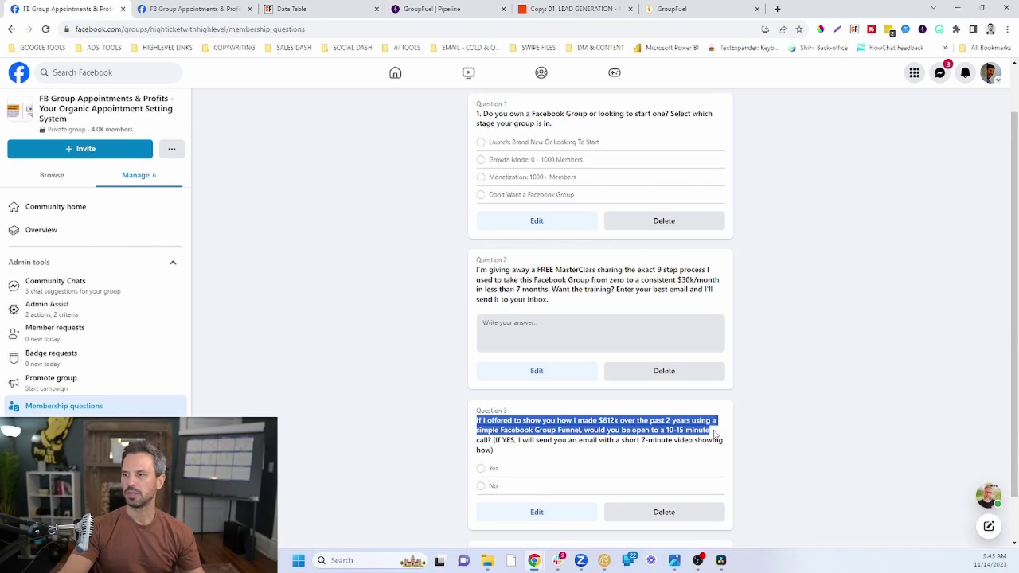
{"action": "left_click_drag", "start_coordinate": [714, 434], "coordinate": [500, 440]}
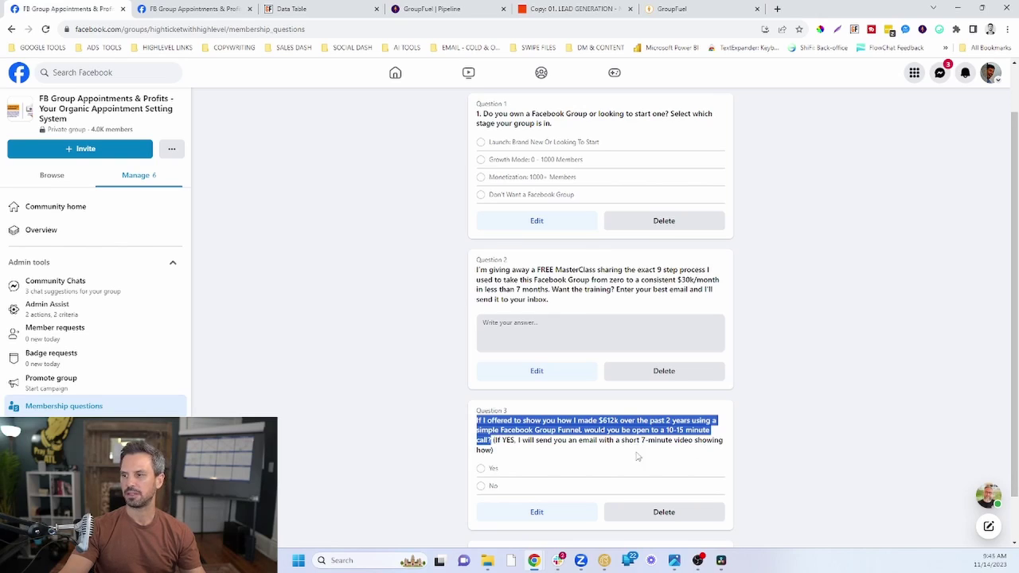
{"action": "left_click", "coordinate": [425, 402]}
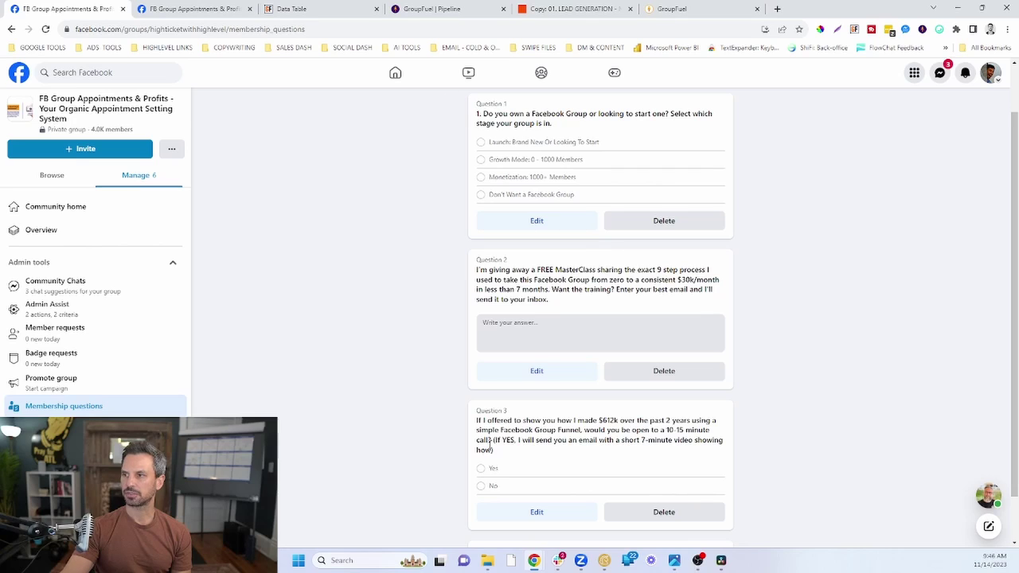
Approve the pending Facebook join request and view the new member in the Group Funnels data table.
{"action": "left_click", "coordinate": [210, 16]}
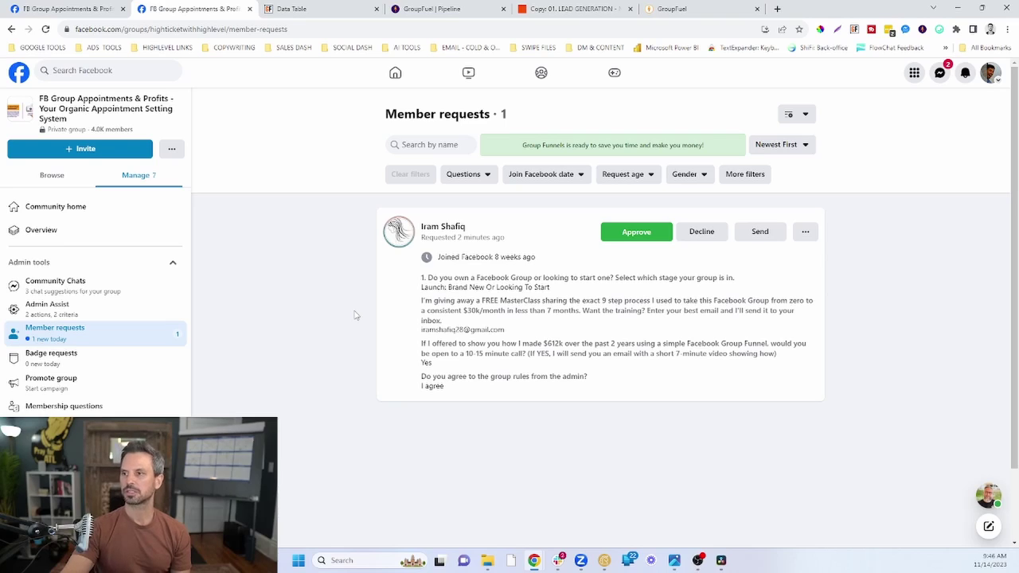
{"action": "left_click", "coordinate": [625, 232]}
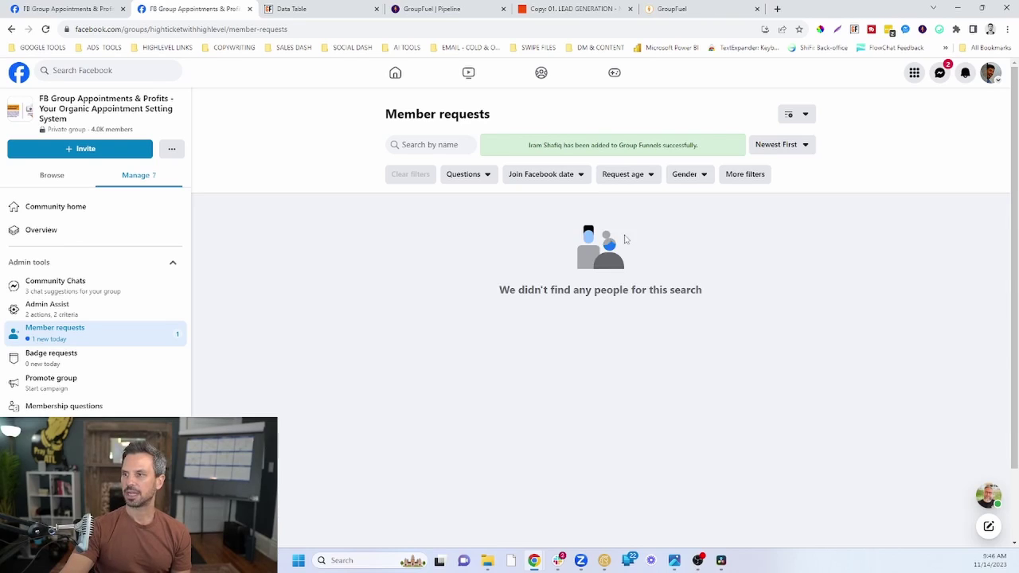
{"action": "left_click", "coordinate": [313, 11]}
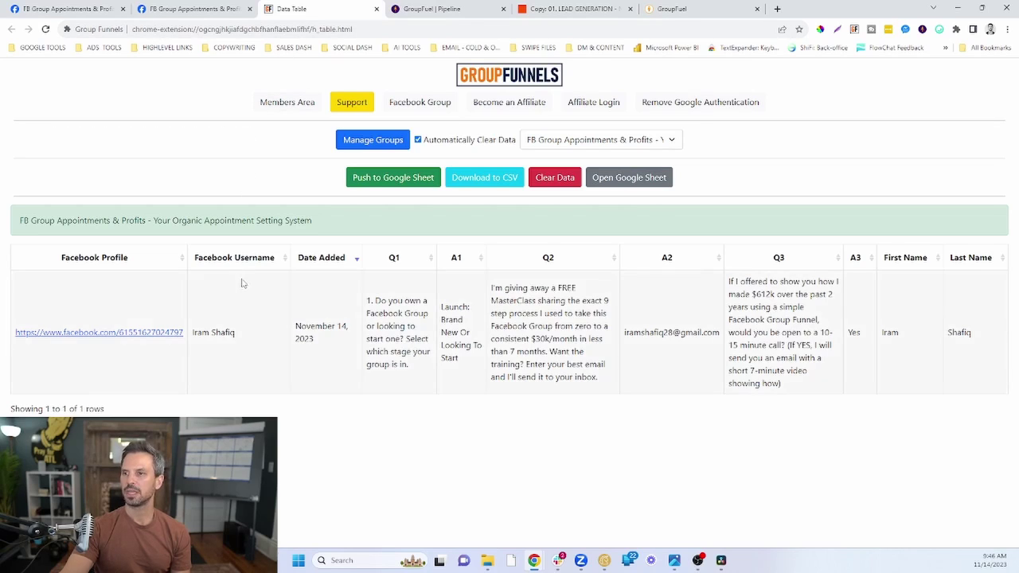
Push the new member's answers from Group Funnels to Google Sheets, clearing the table.
{"action": "left_click", "coordinate": [379, 181]}
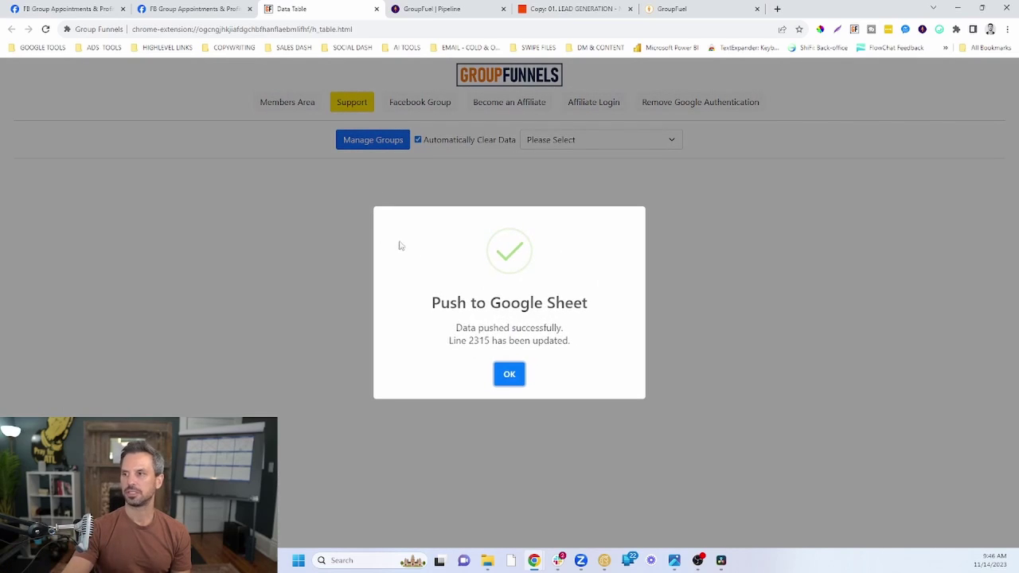
{"action": "left_click", "coordinate": [509, 373]}
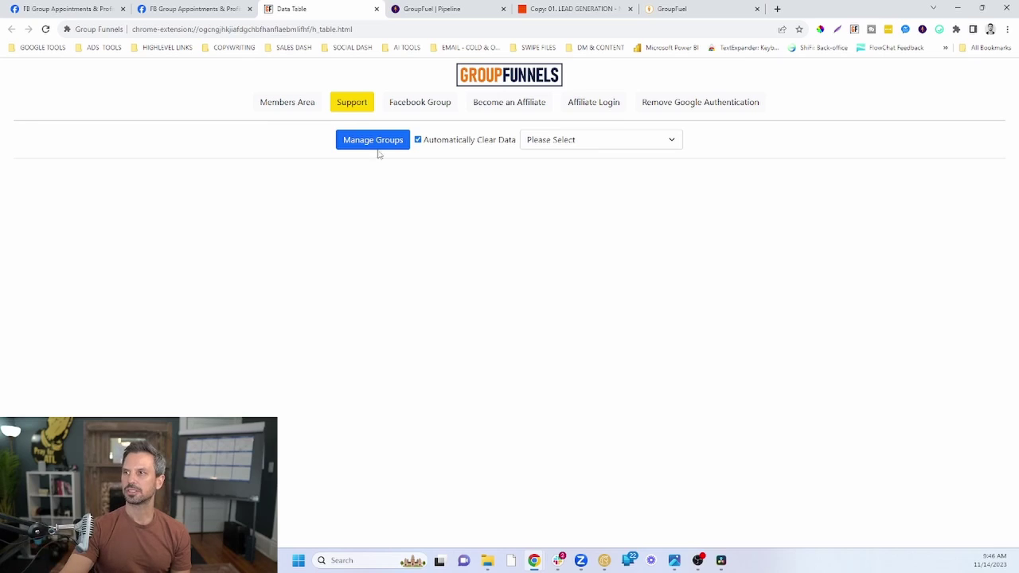
{"action": "left_click", "coordinate": [432, 15]}
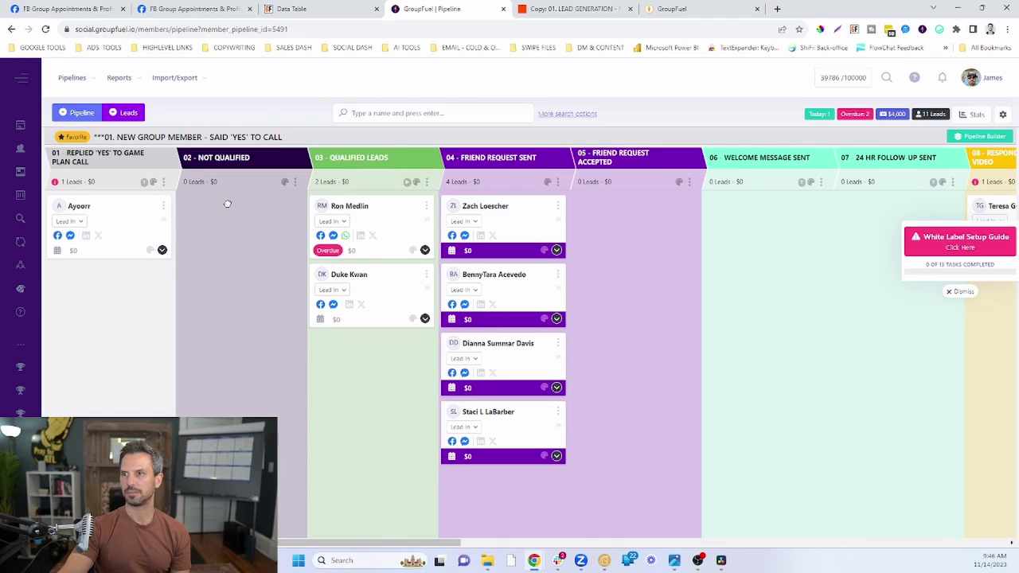
Move the new lead into Qualified Leads and view that stage's automation actions.
{"action": "mouse_move", "coordinate": [123, 213]}
{"action": "left_mouse_down"}
{"action": "mouse_move", "coordinate": [382, 352]}
{"action": "mouse_move", "coordinate": [406, 289]}
{"action": "left_mouse_up"}
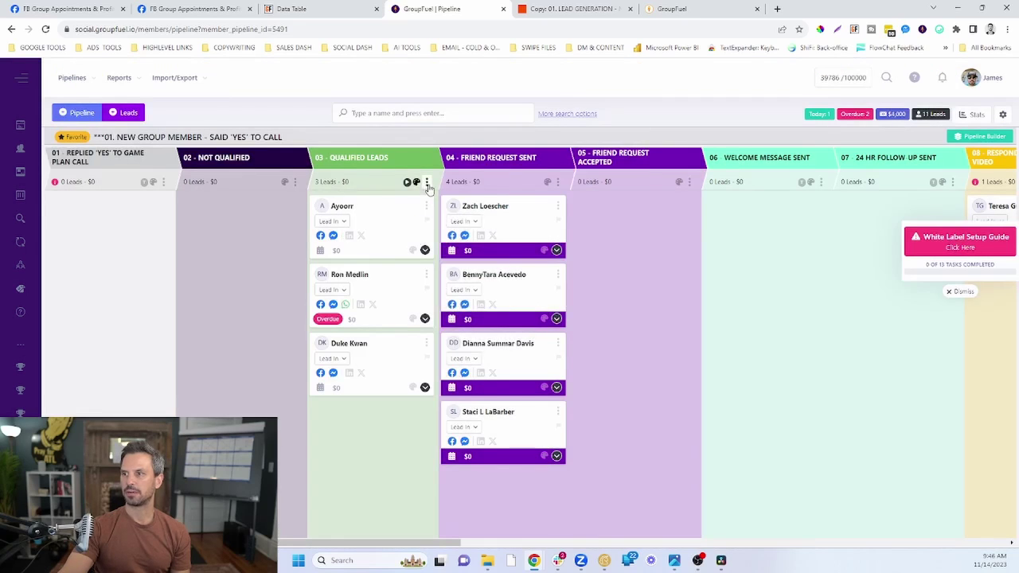
{"action": "left_click", "coordinate": [427, 183]}
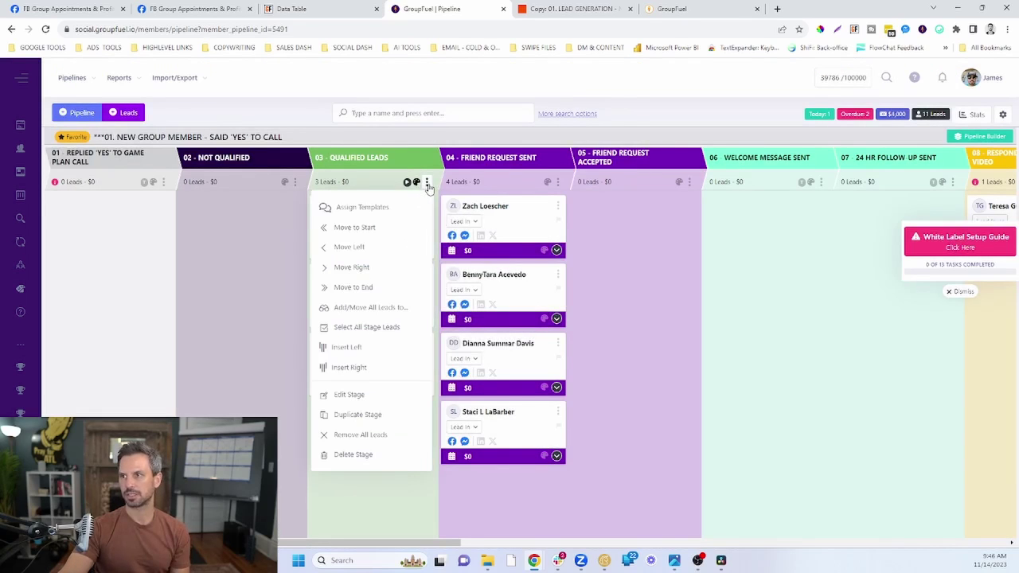
{"action": "left_click", "coordinate": [350, 394]}
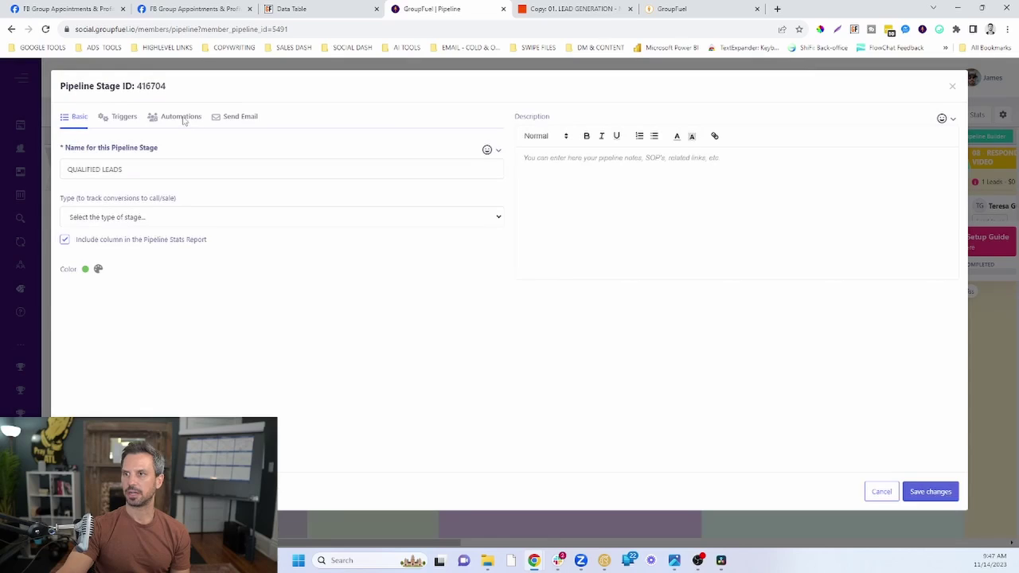
{"action": "left_click", "coordinate": [182, 118]}
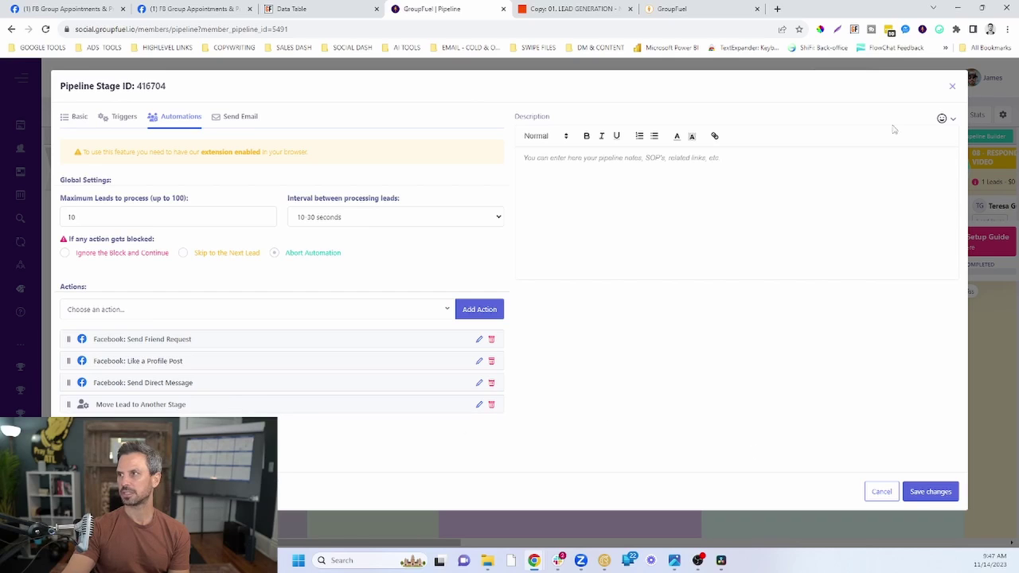
Run the Qualified Leads stage automation on its three leads.
{"action": "key", "text": "Escape"}
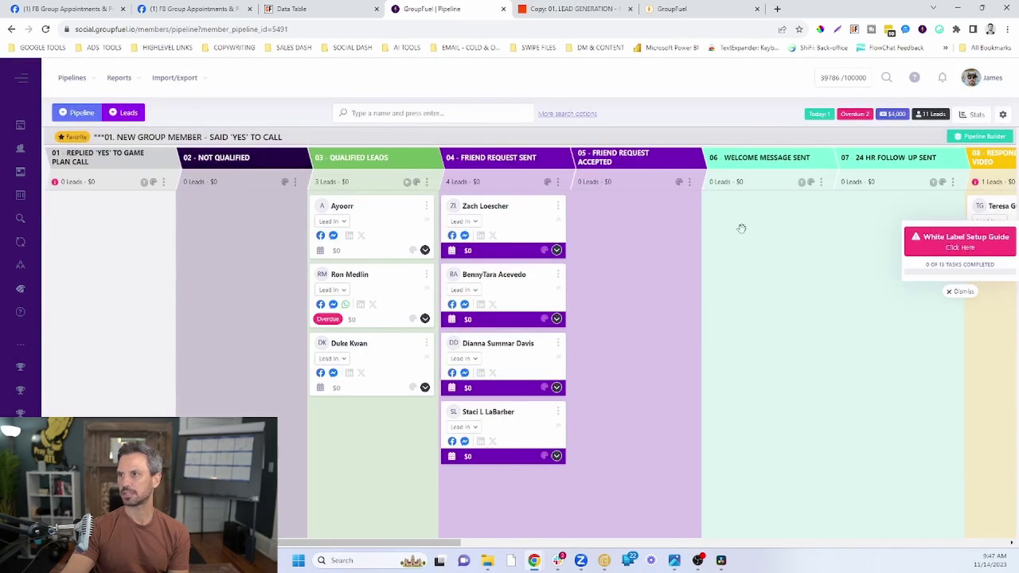
{"action": "left_click", "coordinate": [408, 183]}
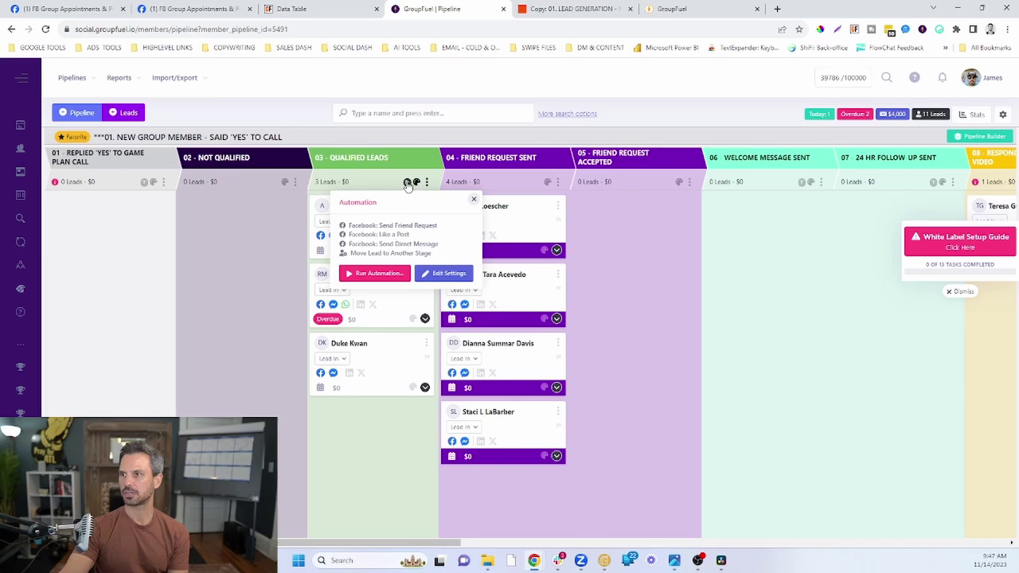
{"action": "left_click", "coordinate": [379, 277]}
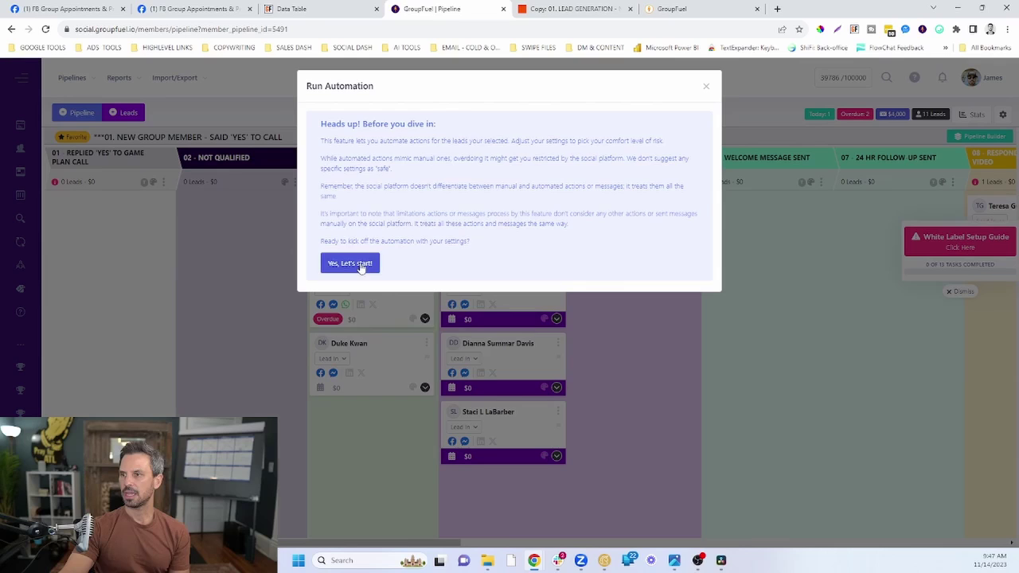
{"action": "left_click", "coordinate": [364, 263]}
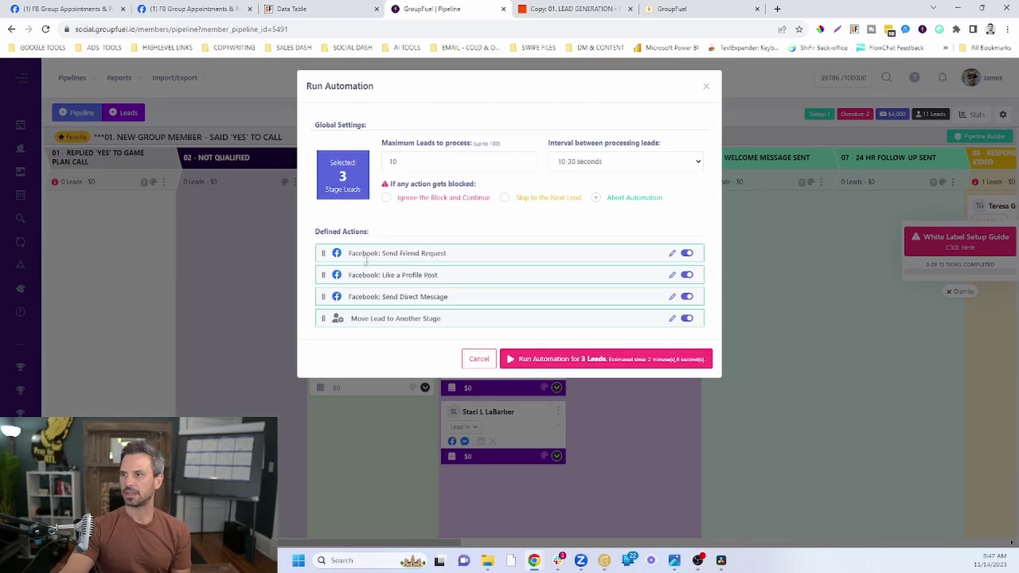
{"action": "left_click", "coordinate": [554, 360]}
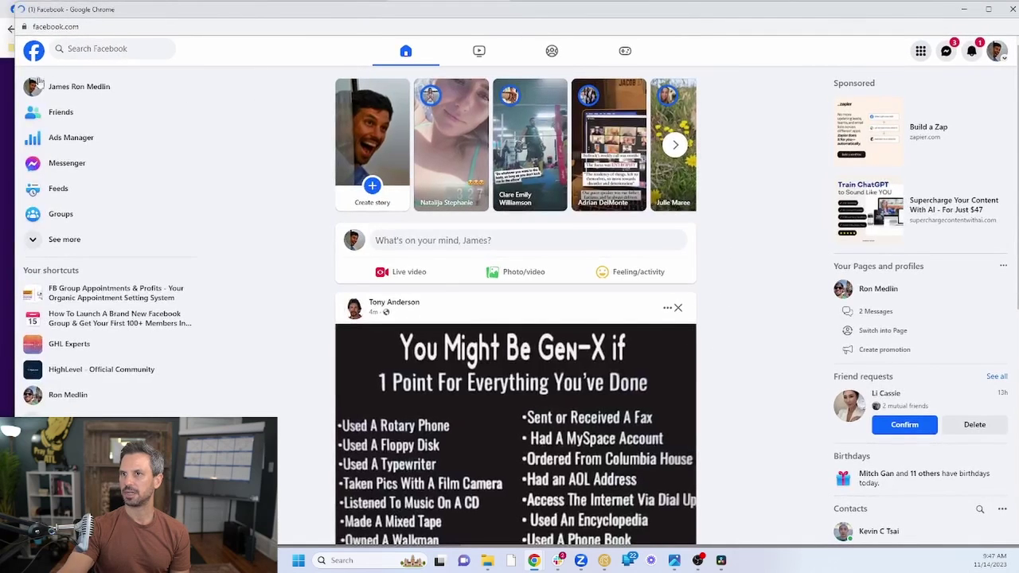
Resize the Facebook automation window and acknowledge the automation-started notice.
{"action": "left_click_drag", "start_coordinate": [14, 70], "coordinate": [371, 70]}
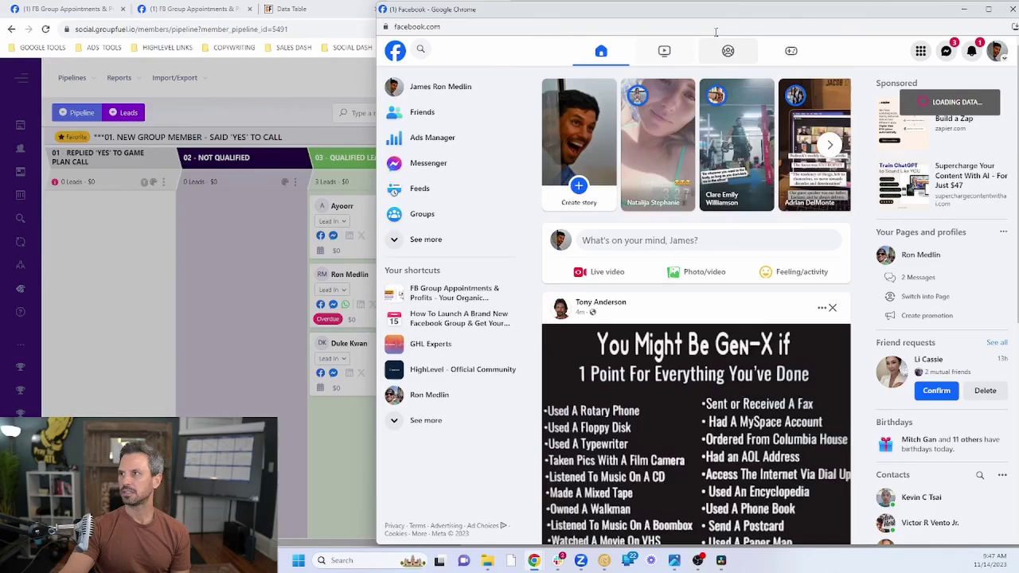
{"action": "left_click_drag", "start_coordinate": [726, 17], "coordinate": [669, 29]}
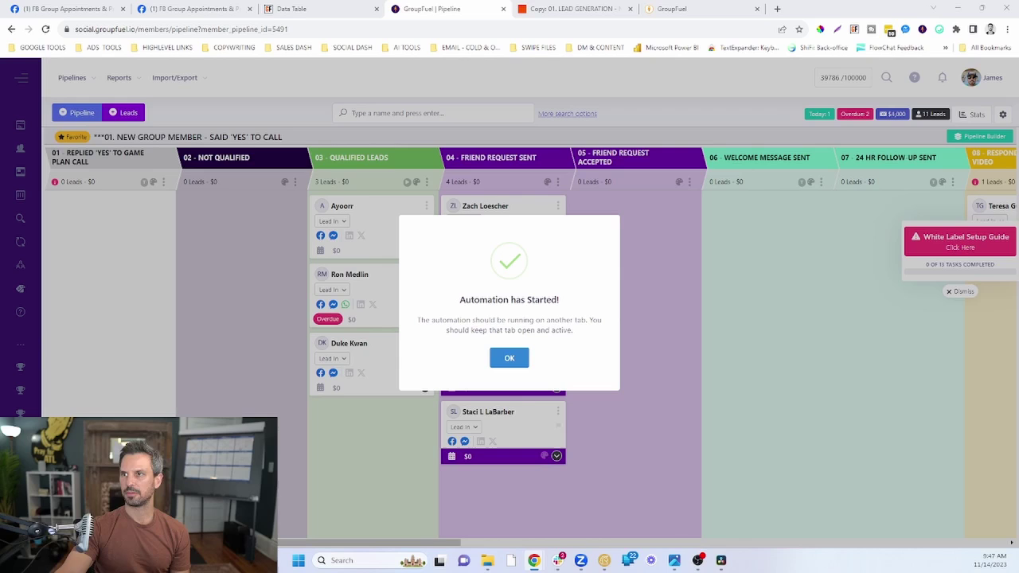
{"action": "left_click", "coordinate": [509, 358]}
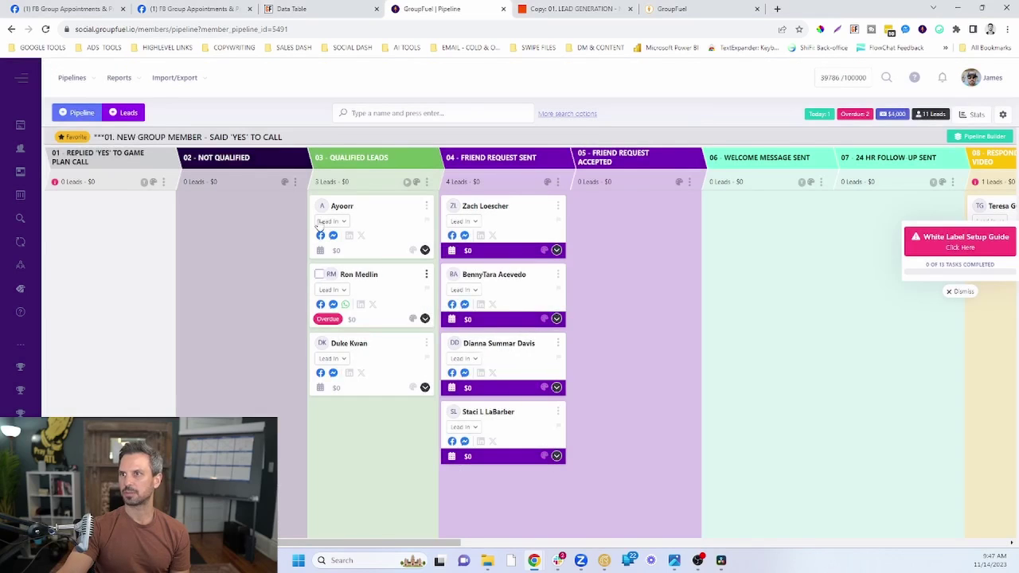
{"action": "left_click", "coordinate": [544, 10]}
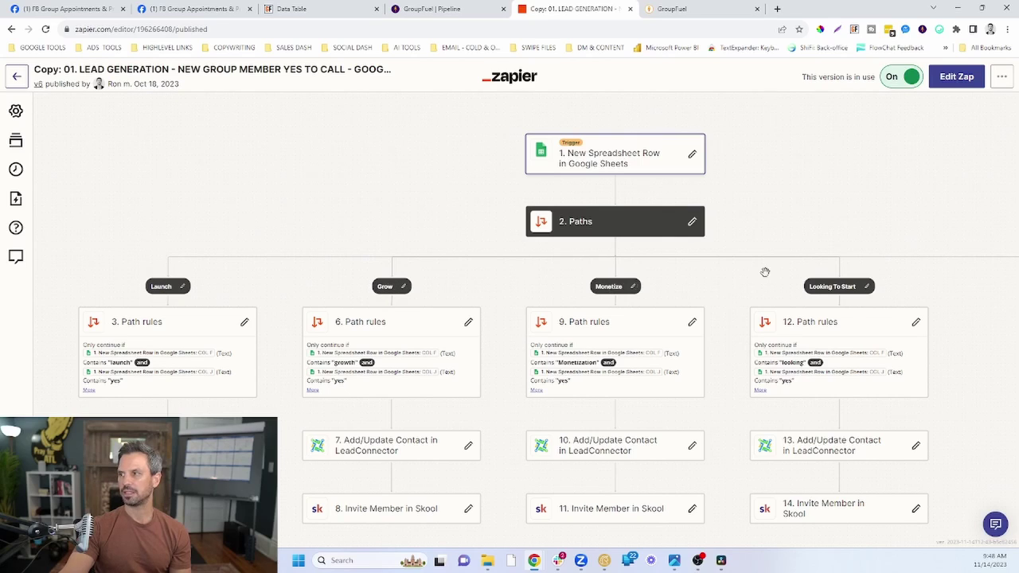
Move from the reviewed Zapier paths to the GroupFuel new-member nurture workflow builder.
{"action": "left_click", "coordinate": [664, 9]}
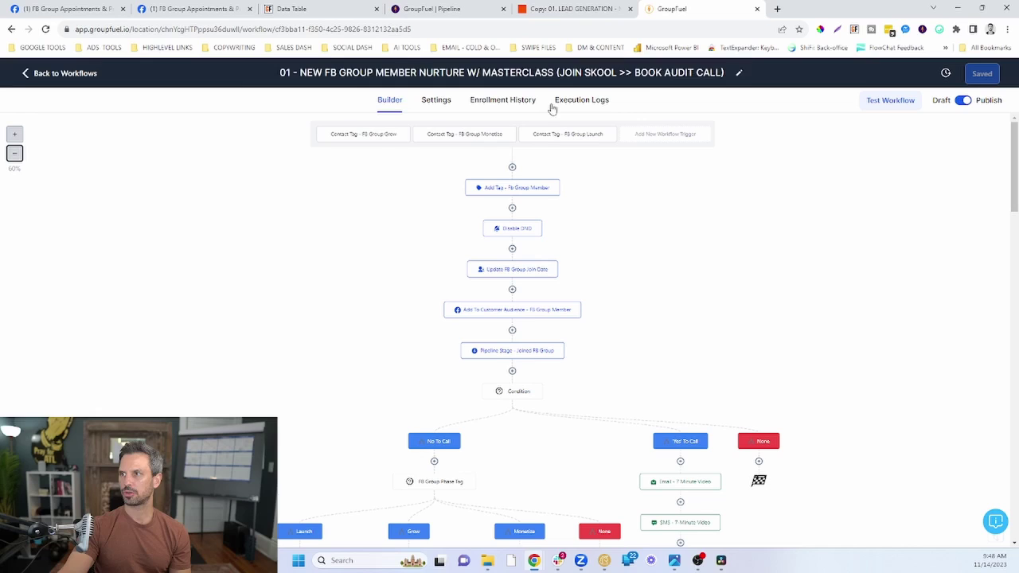
{"action": "scroll", "coordinate": [595, 181], "scroll_direction": "down", "scroll_amount": 1}
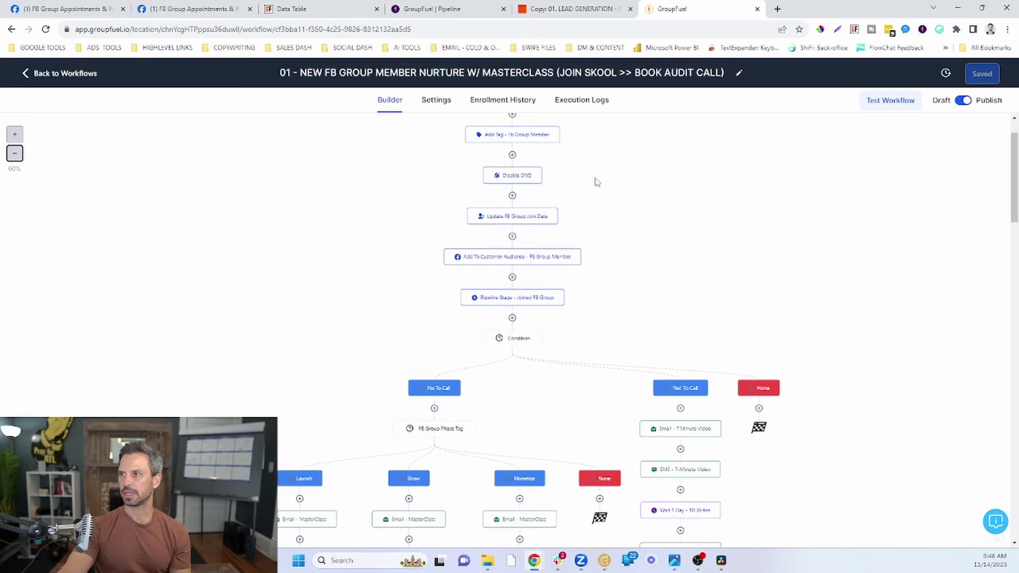
{"action": "scroll", "coordinate": [573, 159], "scroll_direction": "down", "scroll_amount": 1}
{"action": "scroll", "coordinate": [573, 159], "scroll_direction": "down", "scroll_amount": 1}
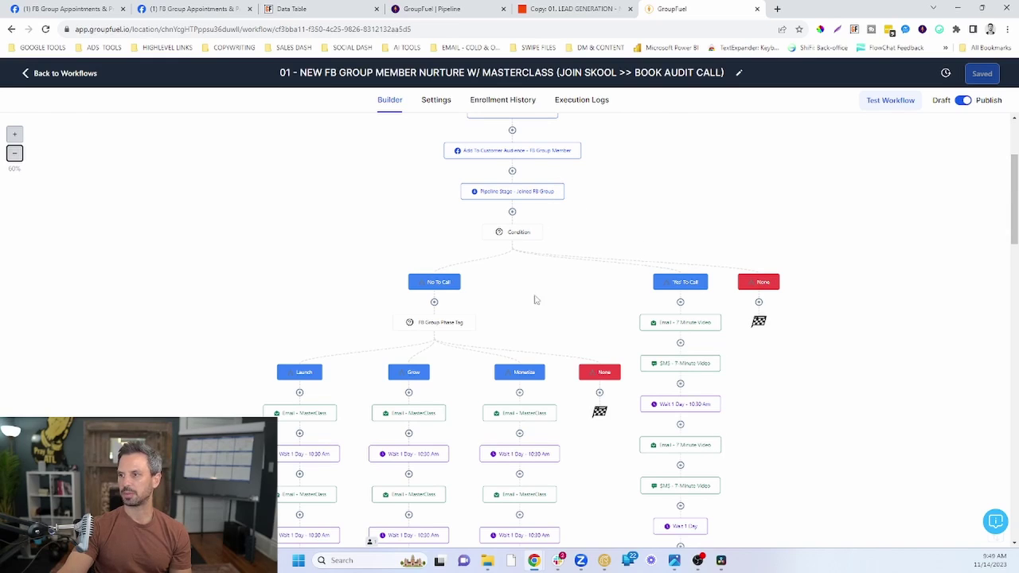
{"action": "scroll", "coordinate": [440, 280], "scroll_direction": "down", "scroll_amount": 1}
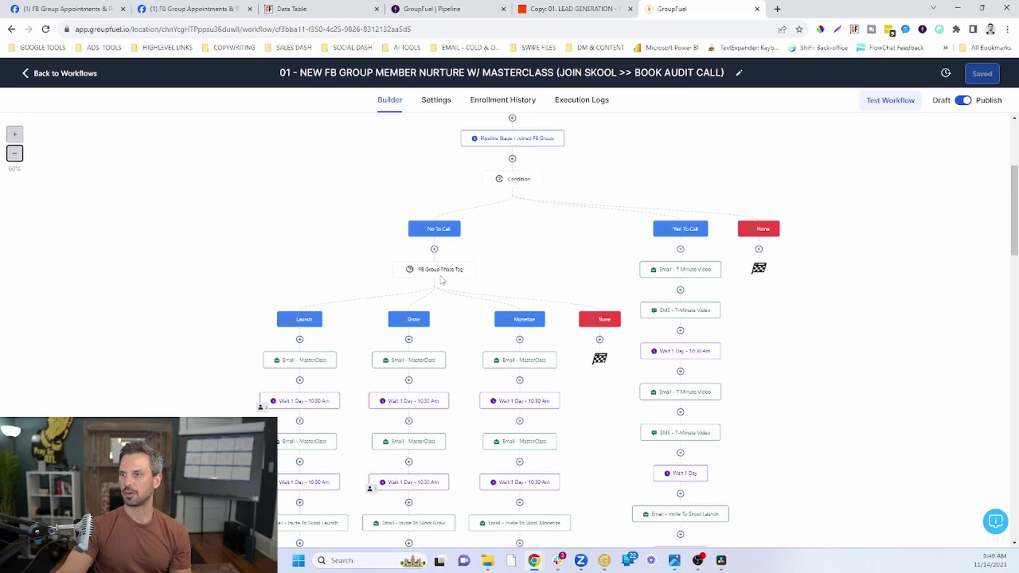
{"action": "scroll", "coordinate": [430, 270], "scroll_direction": "down", "scroll_amount": 1}
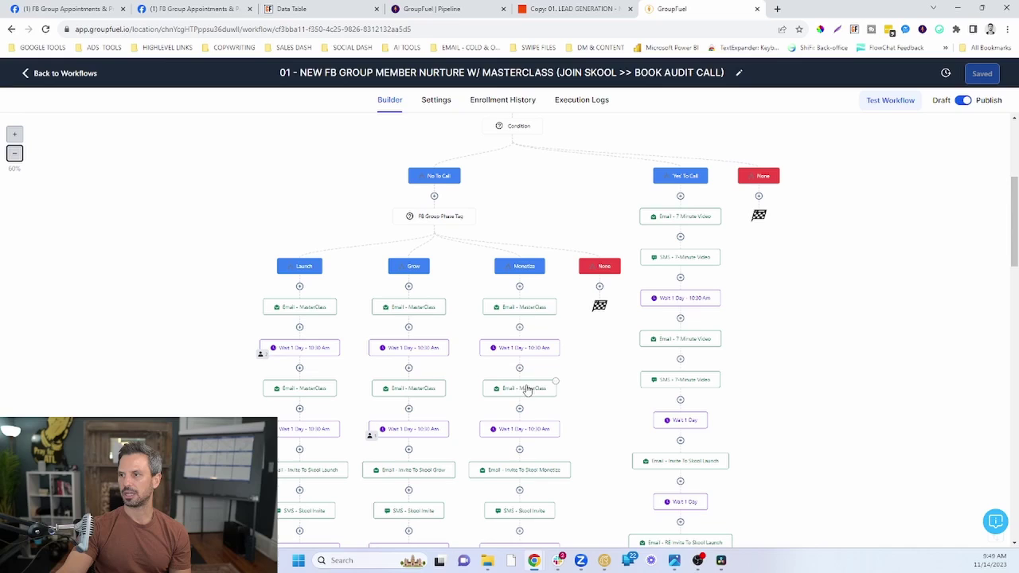
{"action": "scroll", "coordinate": [527, 389], "scroll_direction": "down", "scroll_amount": 1}
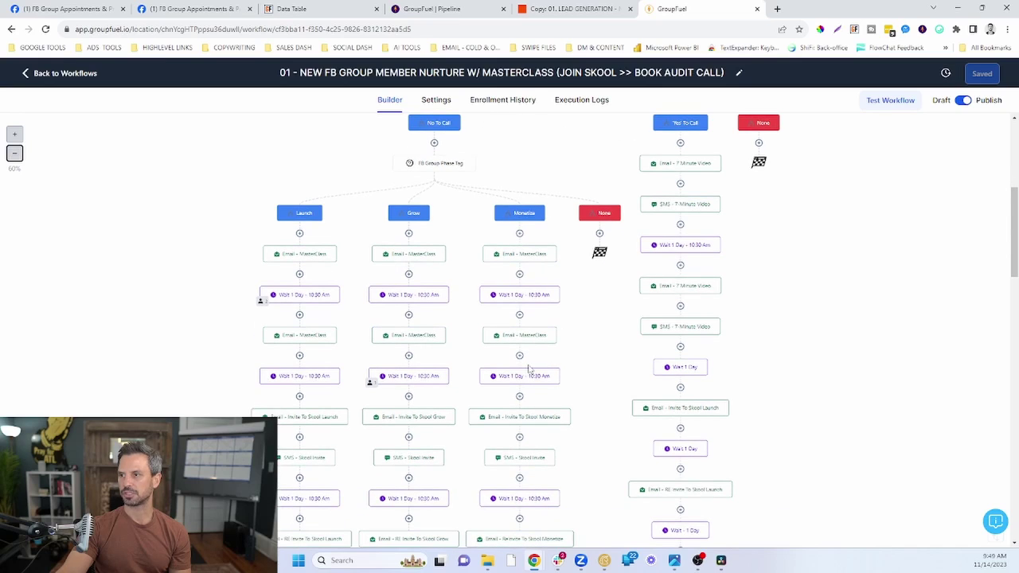